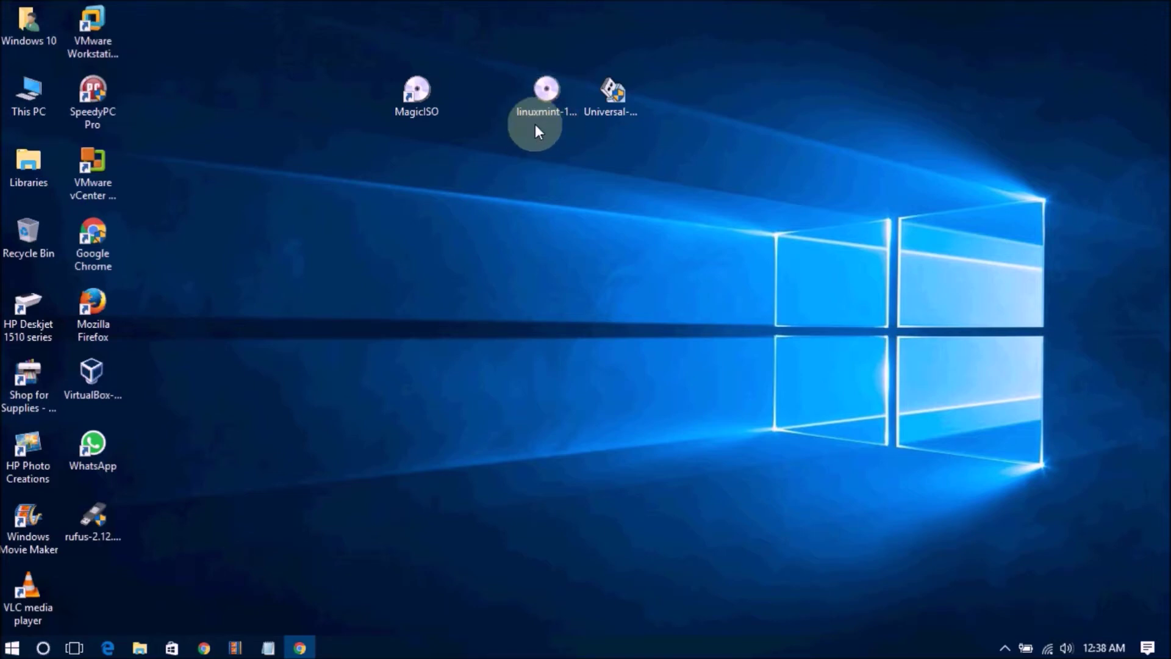
Start Universal-USB-Installer-1.9.7.0.exe from the desktop, then bring the Chrome window back up.
click(551, 112)
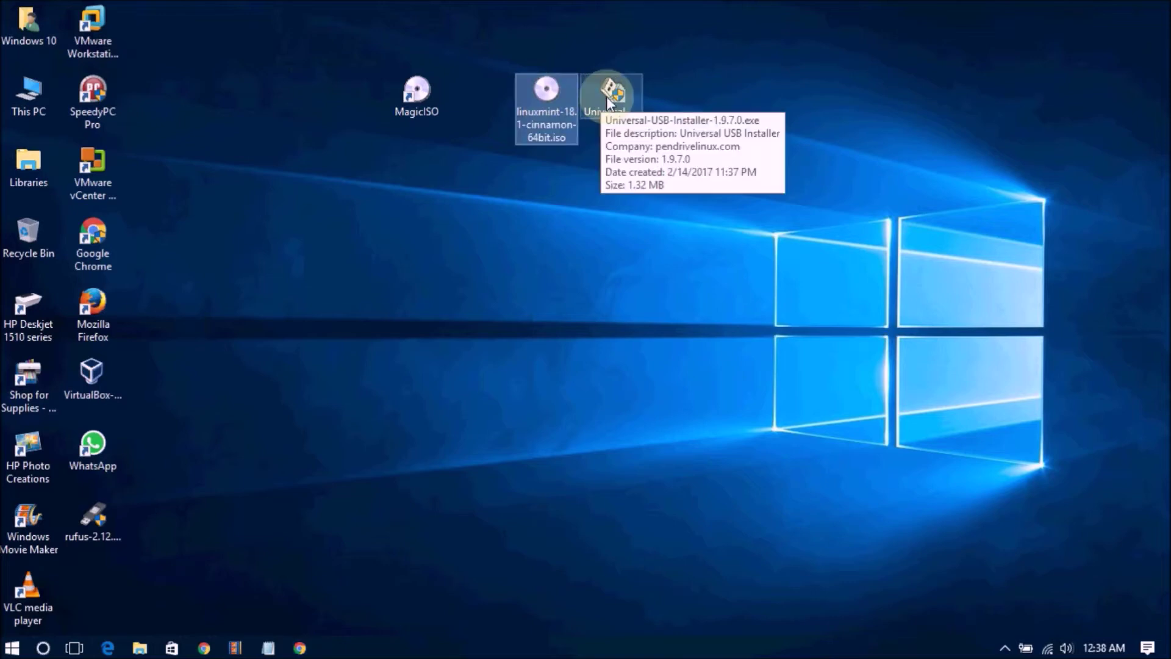
click(602, 119)
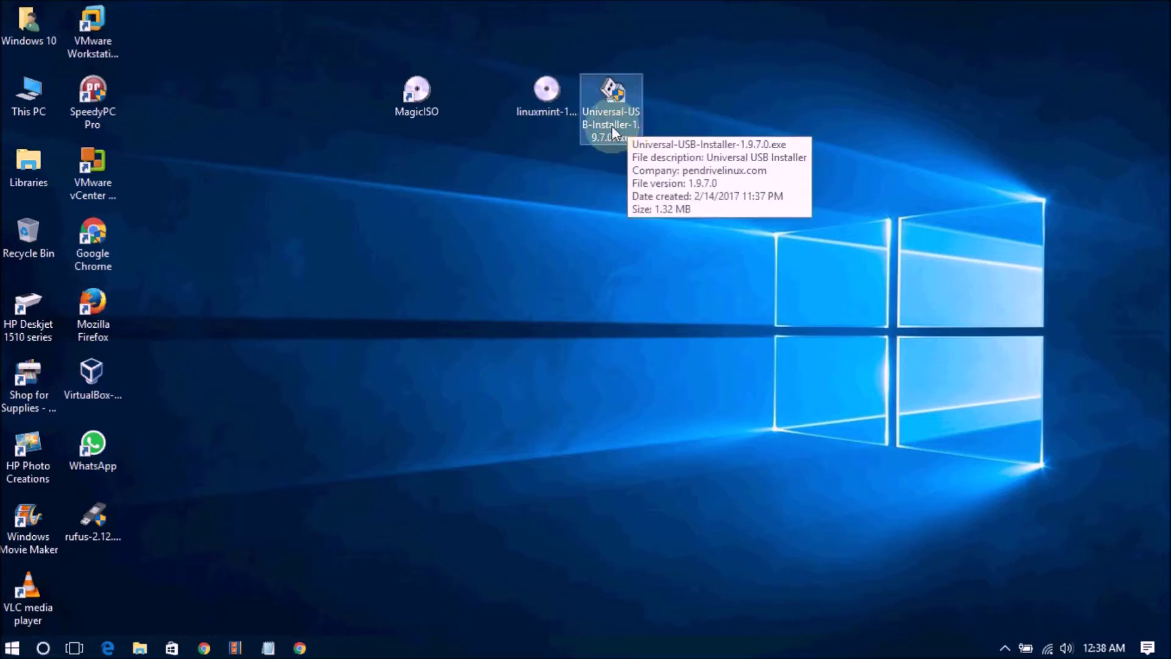
double_click(610, 105)
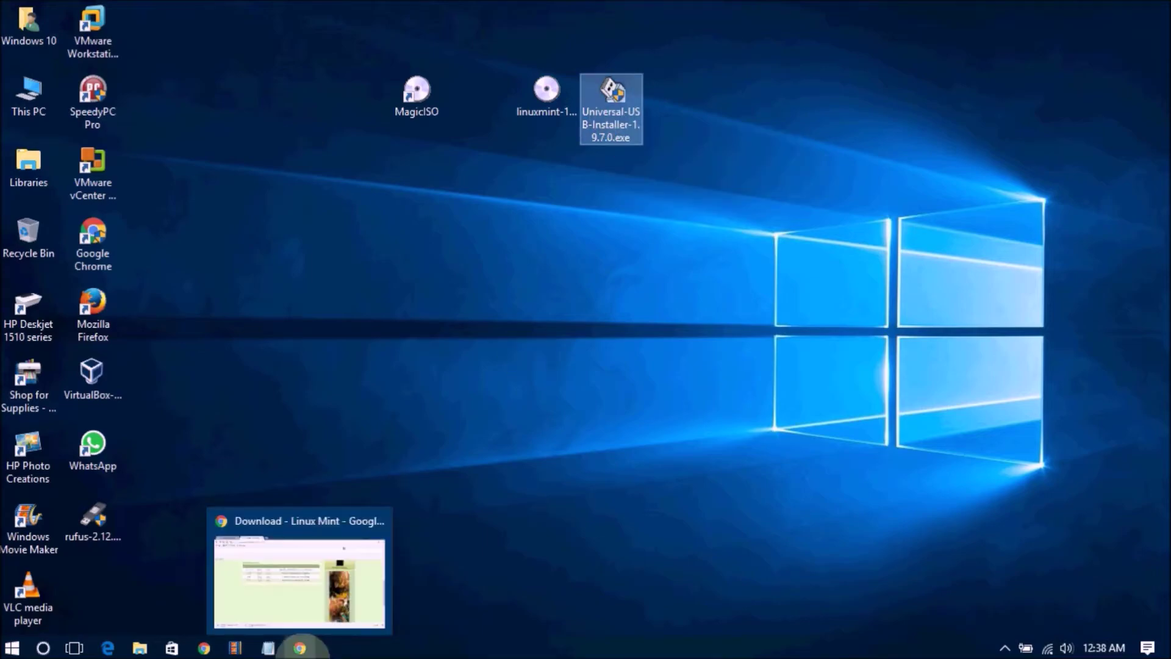
click(298, 647)
Review the Download UUI section and the canceled installer download's options in Chrome.
click(108, 14)
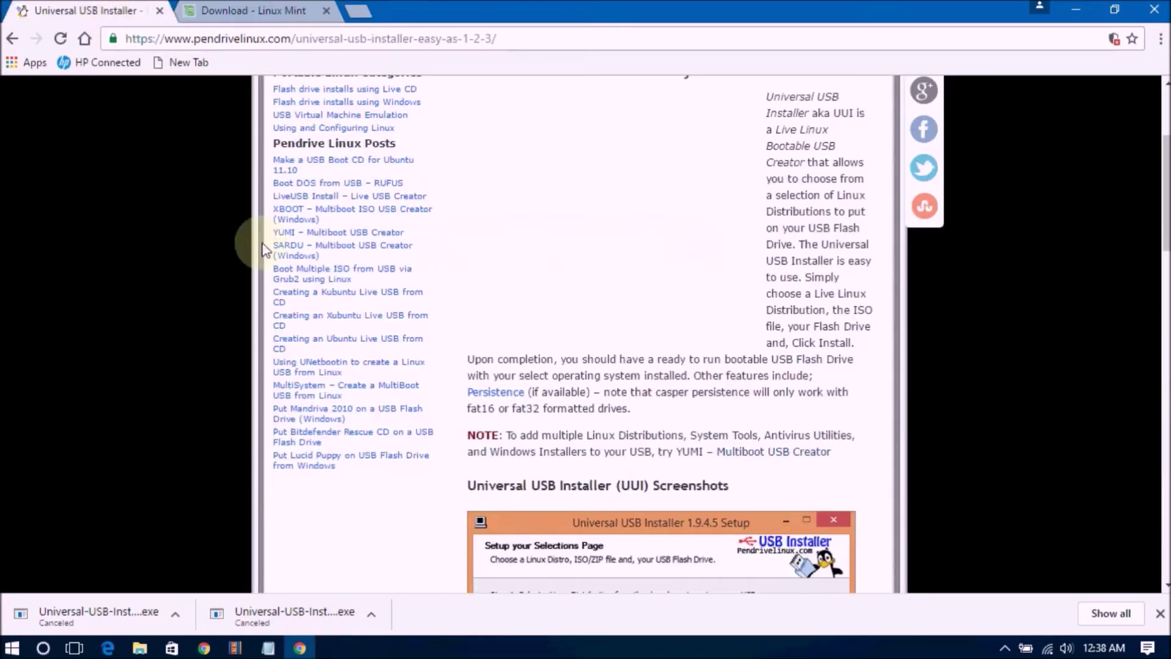
scroll(1156, 197, down, 9)
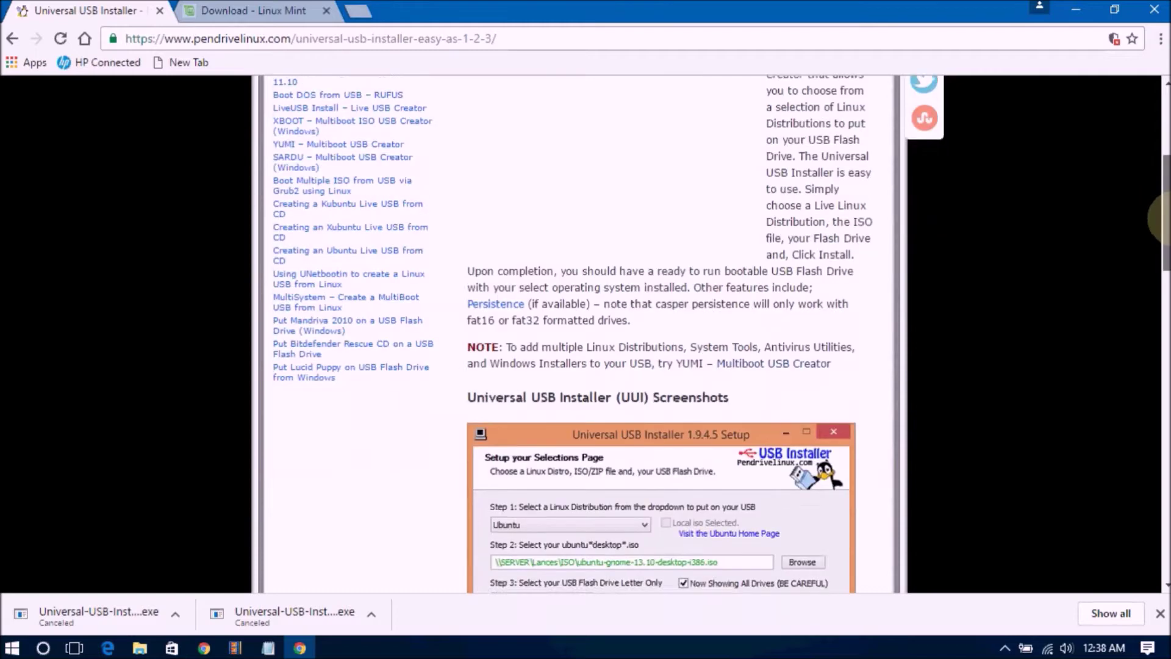
scroll(1159, 155, up, 11)
scroll(1159, 156, down, 15)
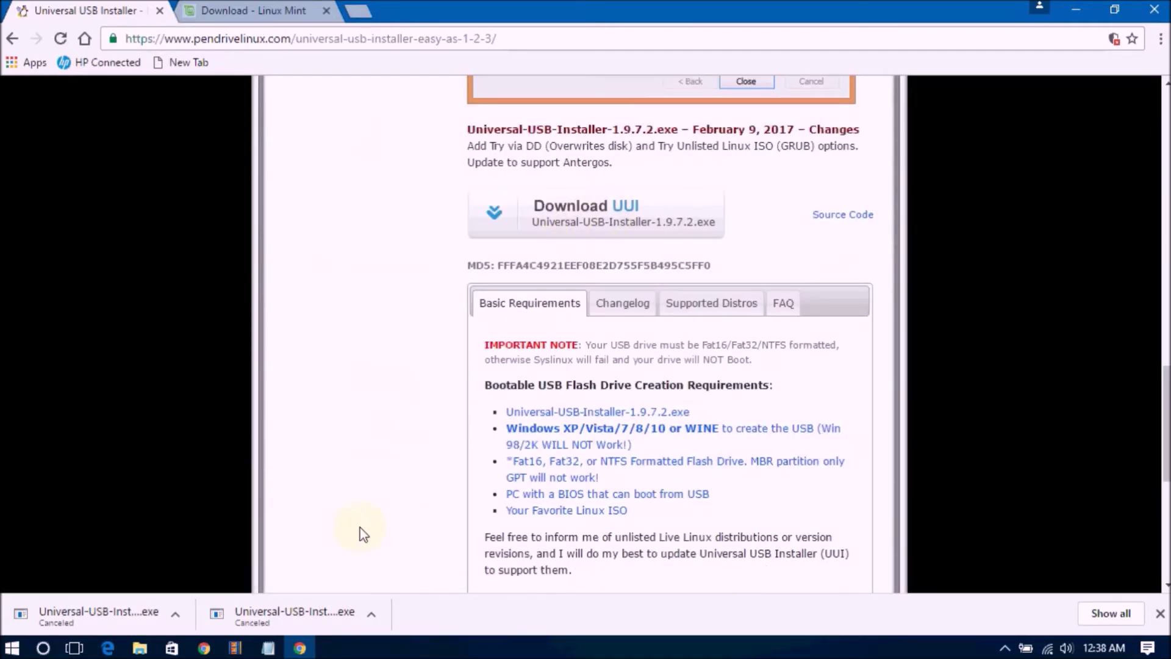
click(368, 619)
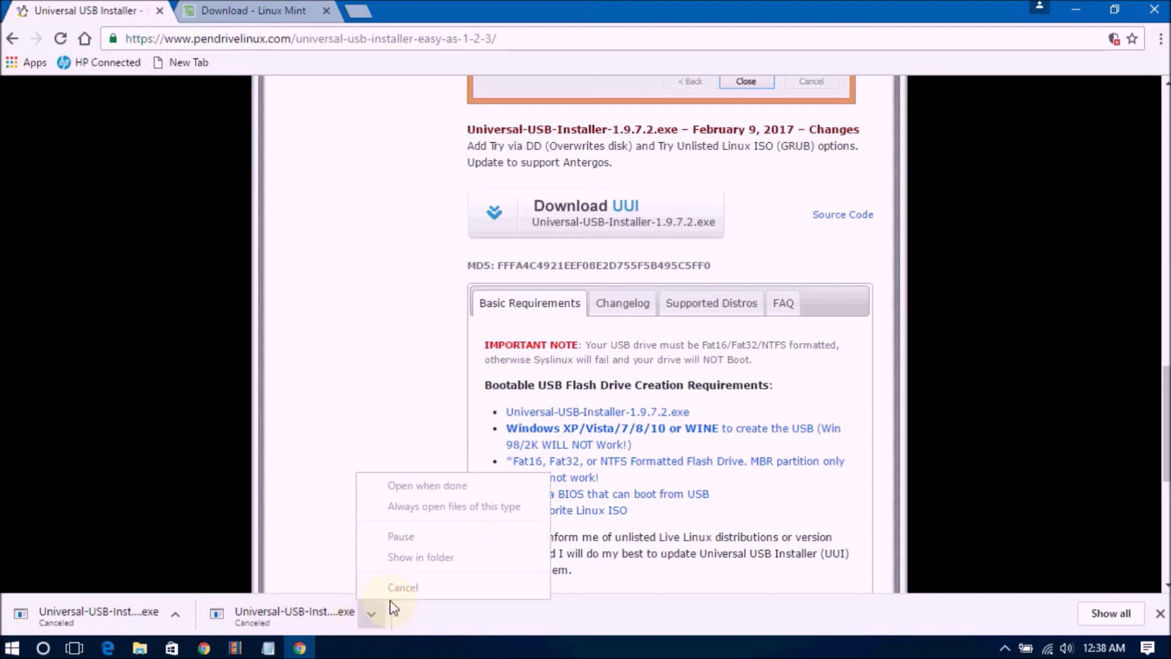
Check the Linux Mint download page, then minimize Chrome to the desktop.
click(257, 10)
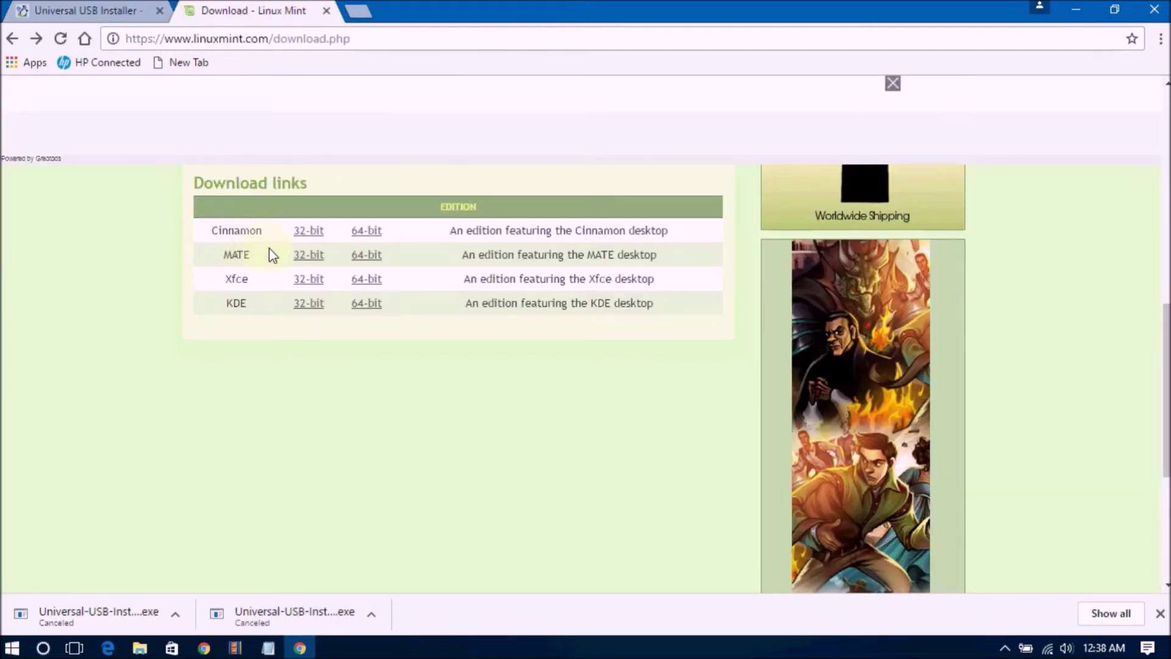
drag(1162, 372, 1166, 158)
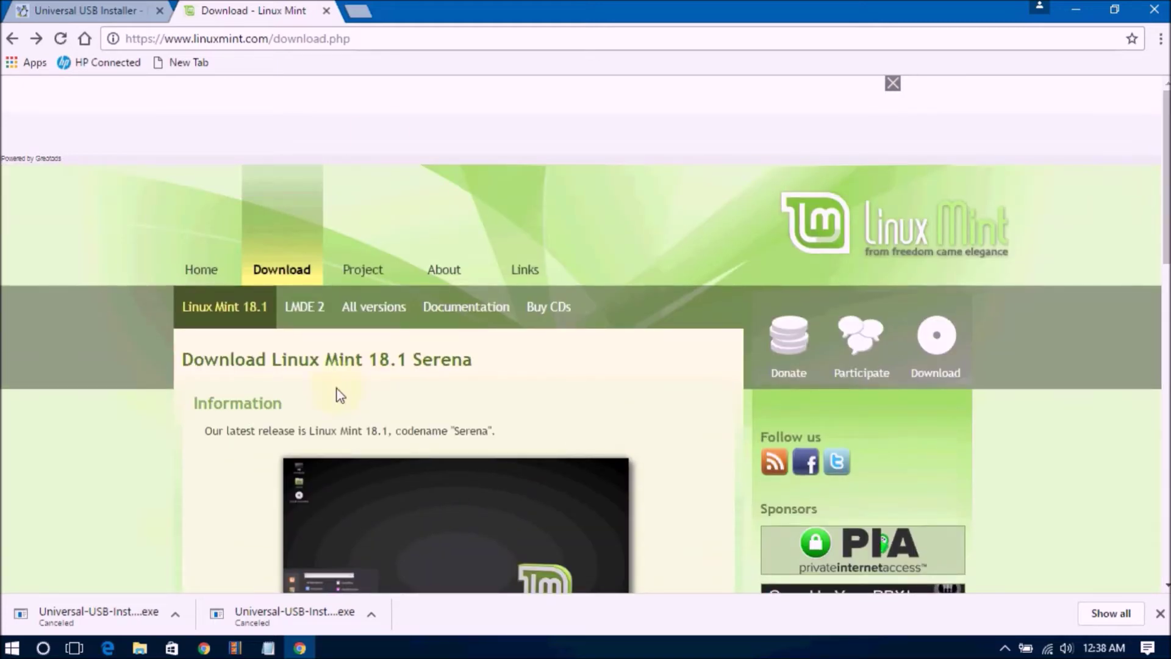
click(1077, 9)
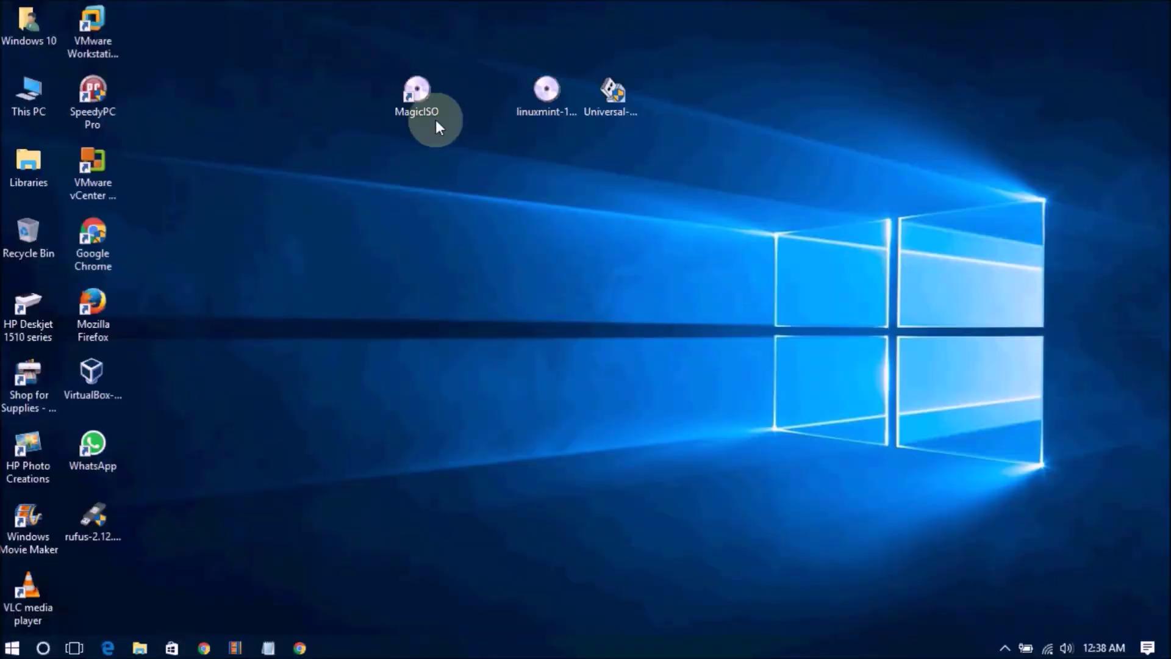
click(552, 121)
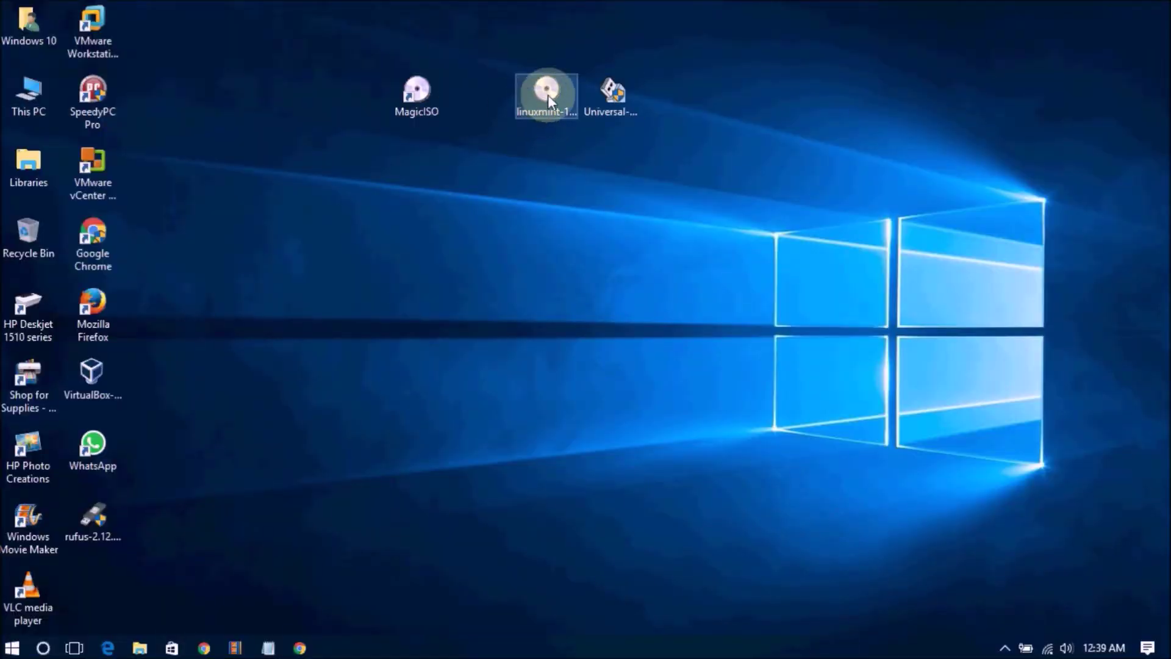
right_click(546, 98)
mouse_move(658, 160)
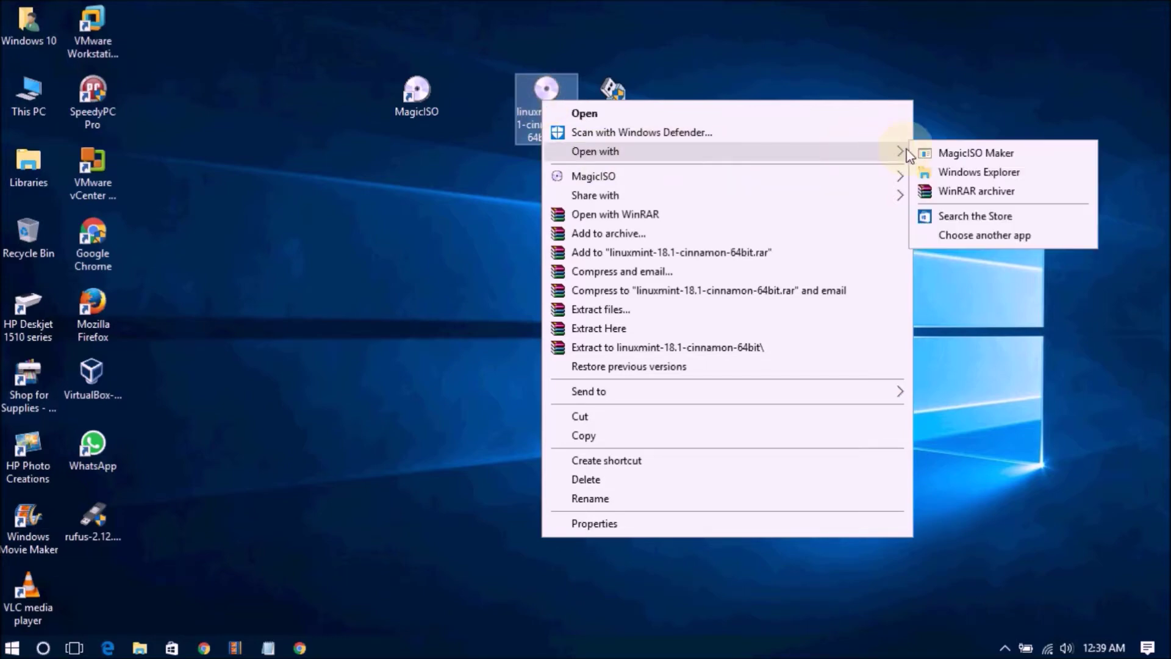
click(976, 153)
click(866, 101)
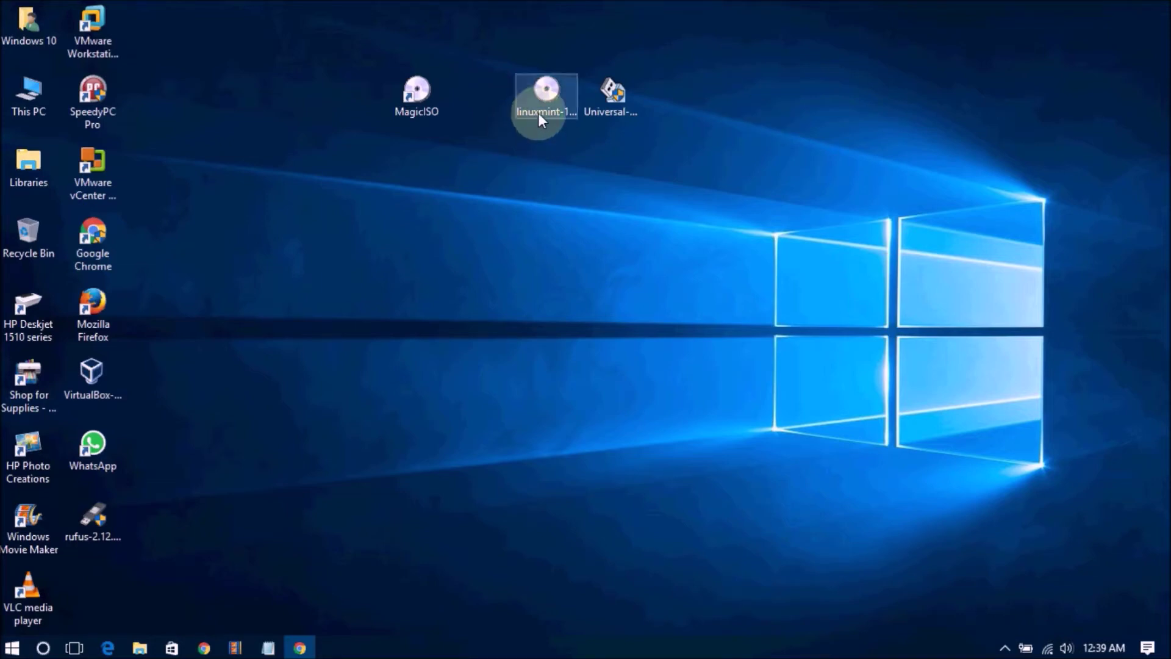
click(554, 83)
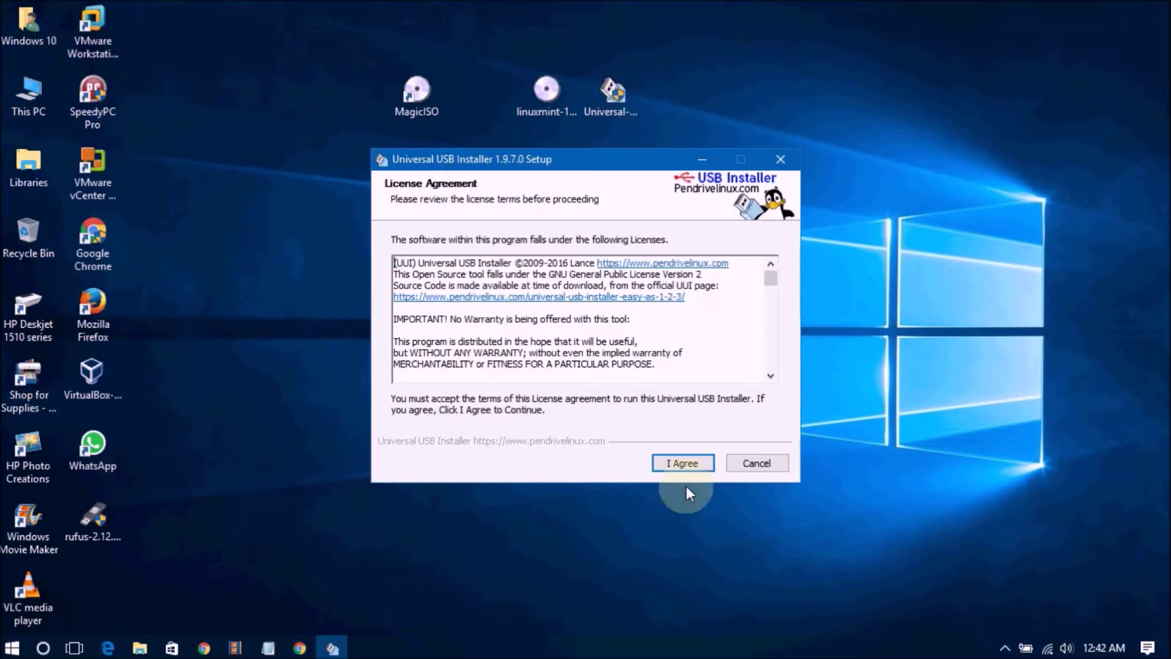
Accept the license, choose Linux Mint, and select the linuxmint-18.1-cinnamon-64bit ISO.
click(681, 467)
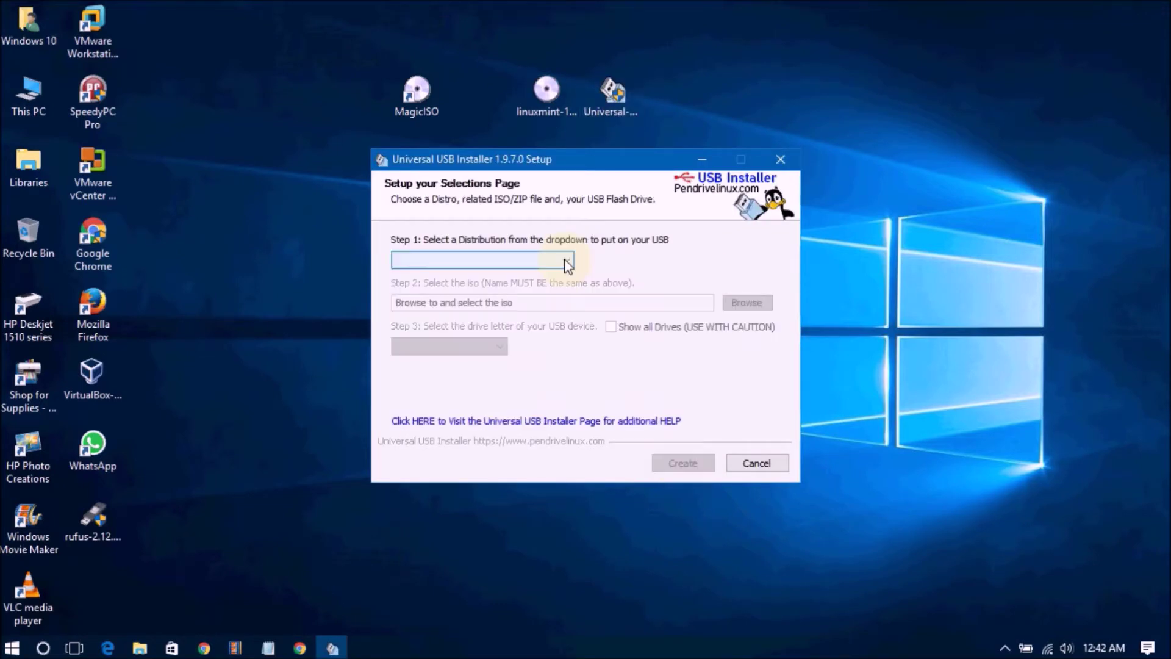
click(566, 259)
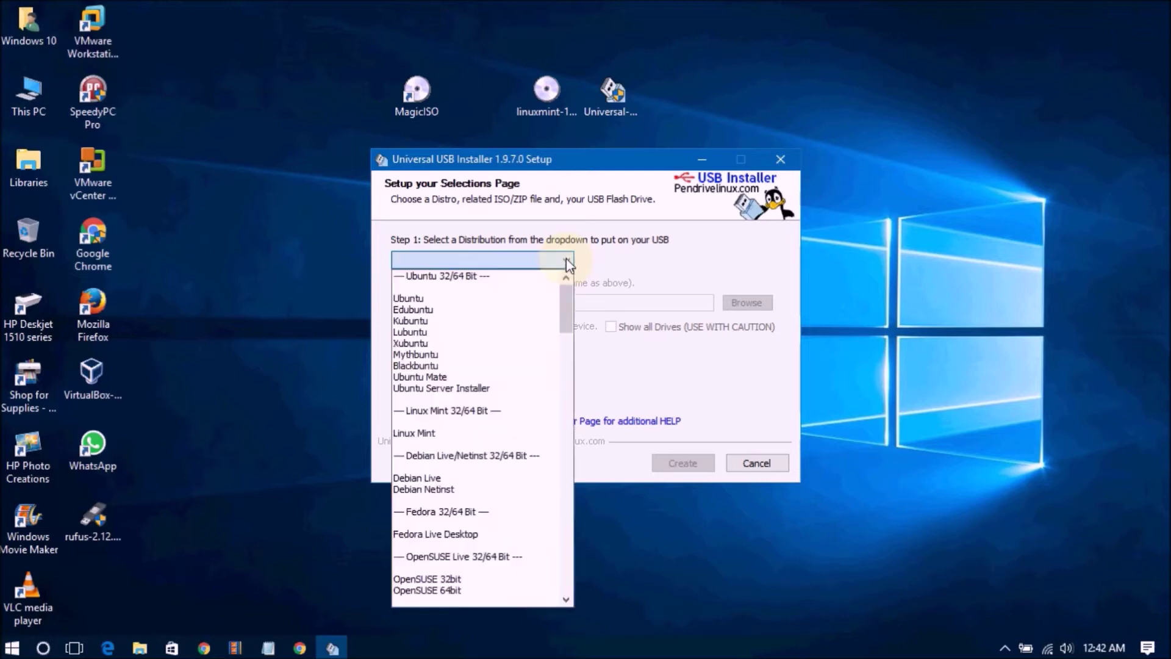
click(462, 432)
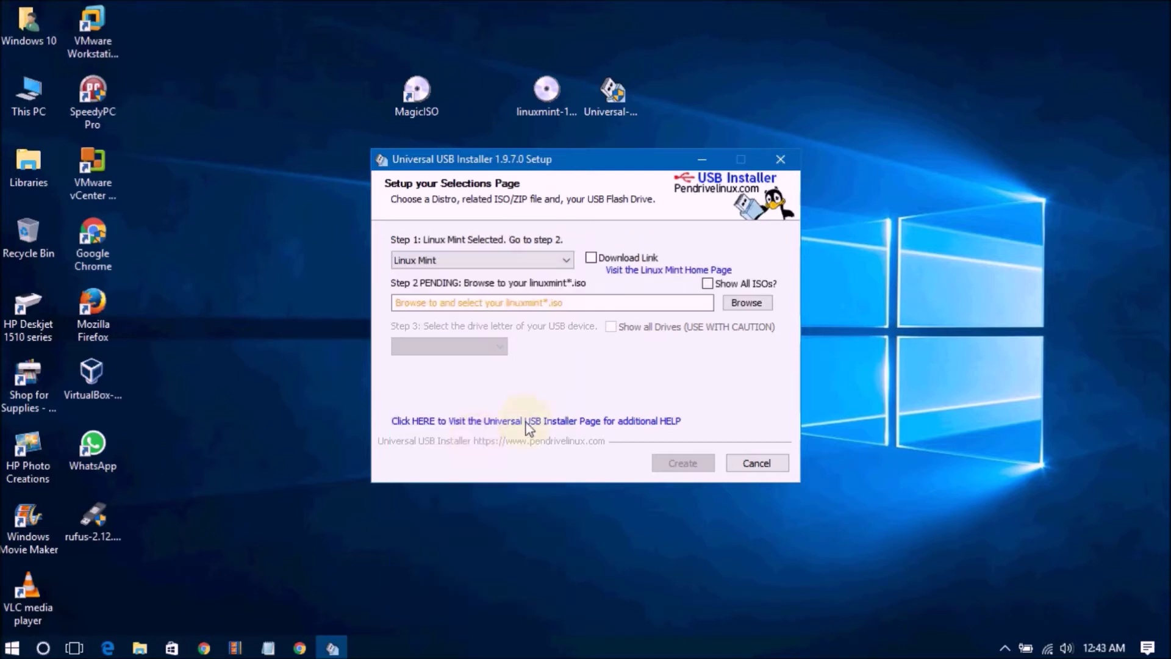
click(747, 303)
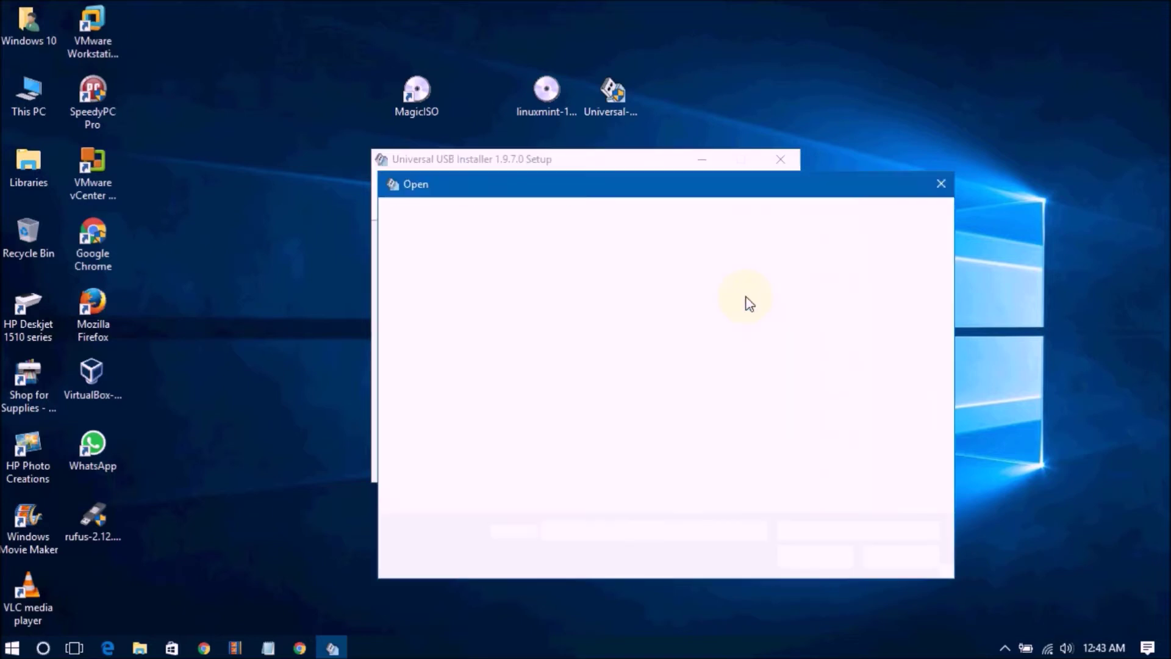
double_click(570, 329)
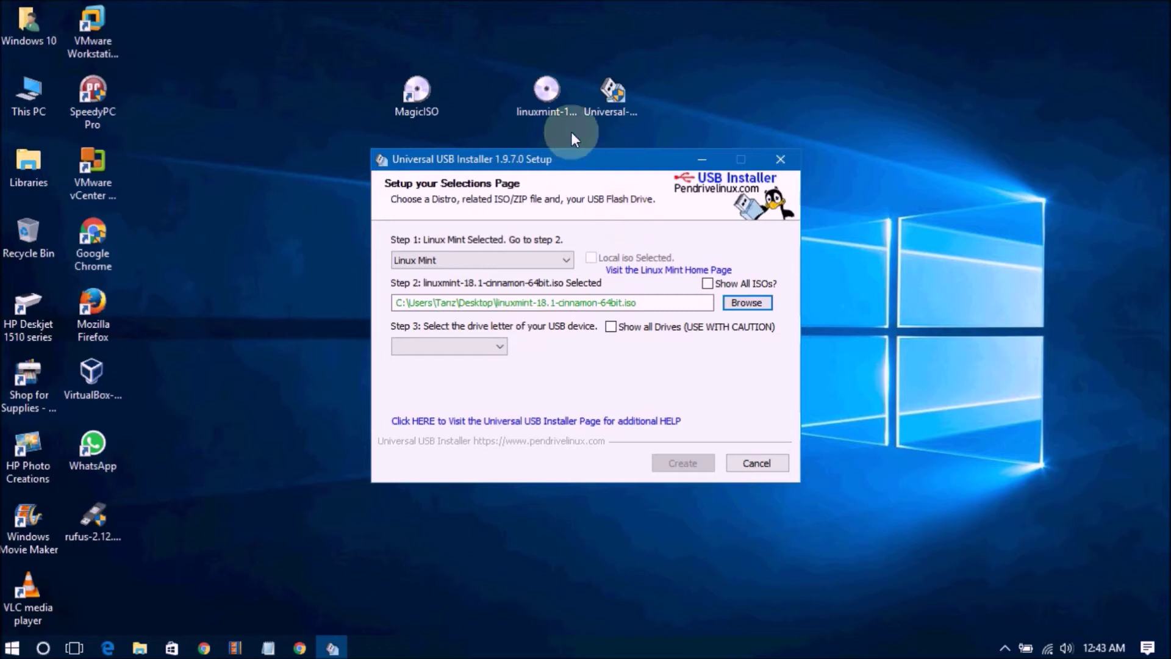
Target drive H:\ LINUX MINT 1GB with Fat32 formatting and start Create.
click(505, 348)
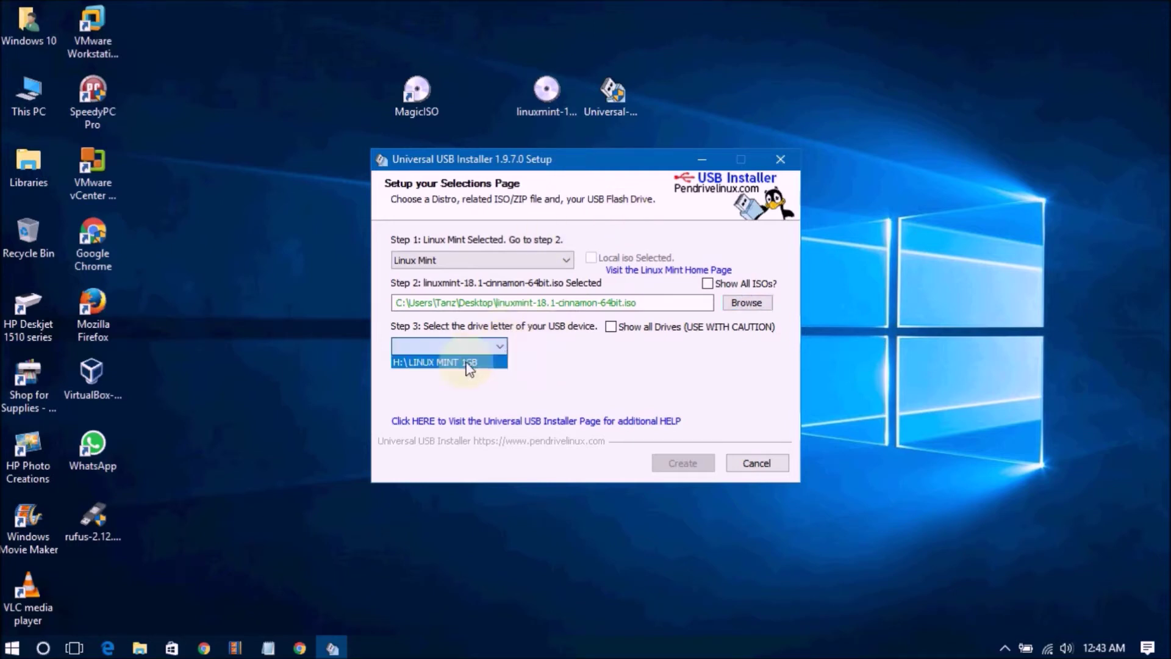
click(416, 362)
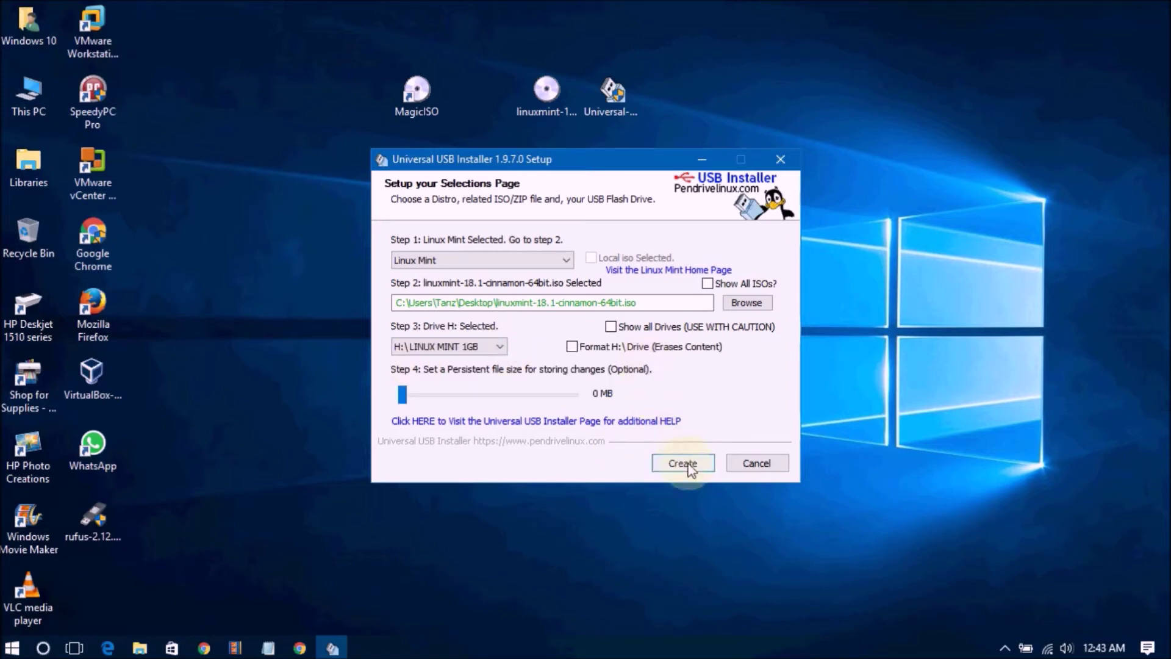
click(573, 347)
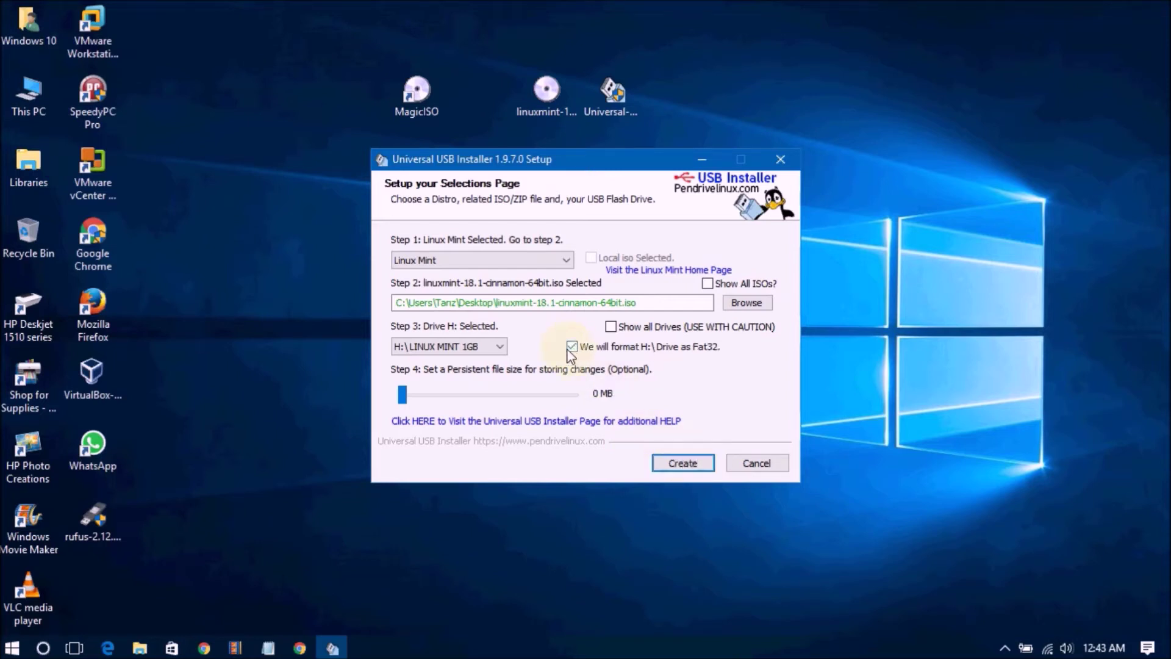
click(686, 463)
Confirm formatting drive H:, let the Linux Mint install complete, and close the installer.
click(663, 473)
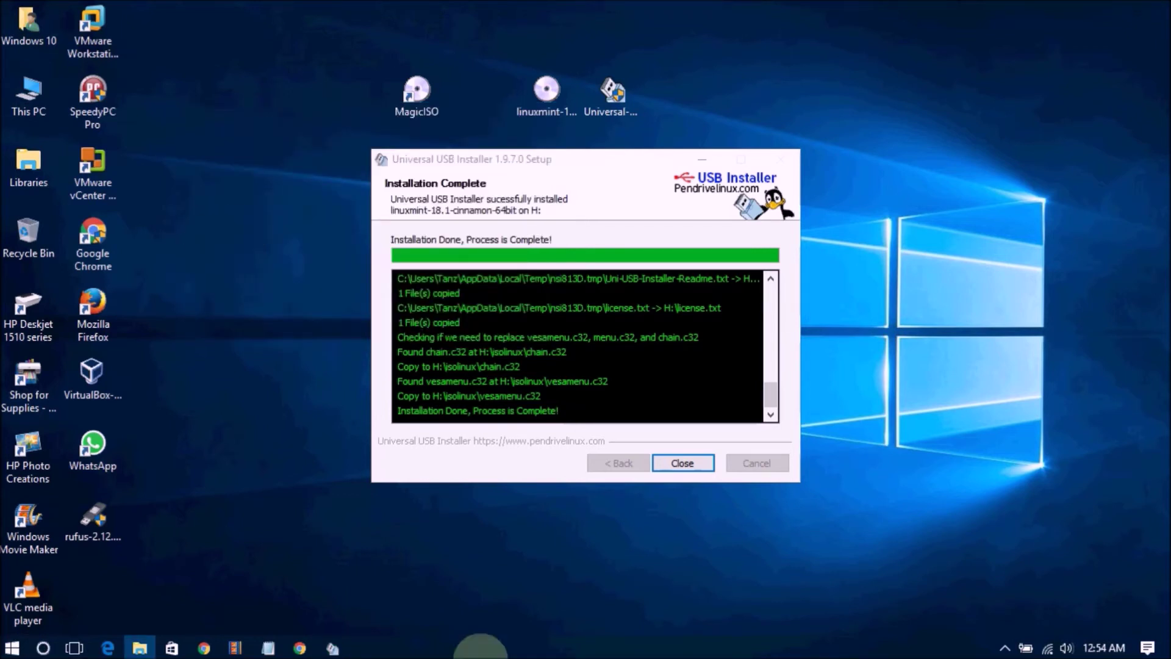
click(682, 463)
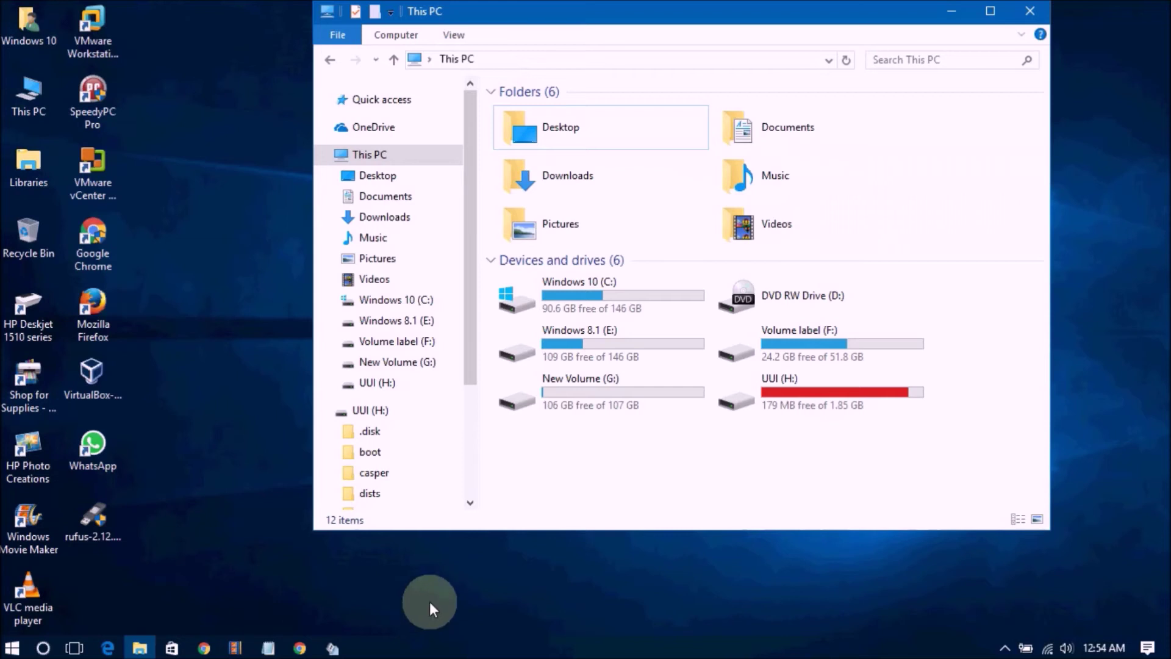
Eject UUI (H:) from This PC, reselect the reconnected drive, and minimize the window.
click(840, 394)
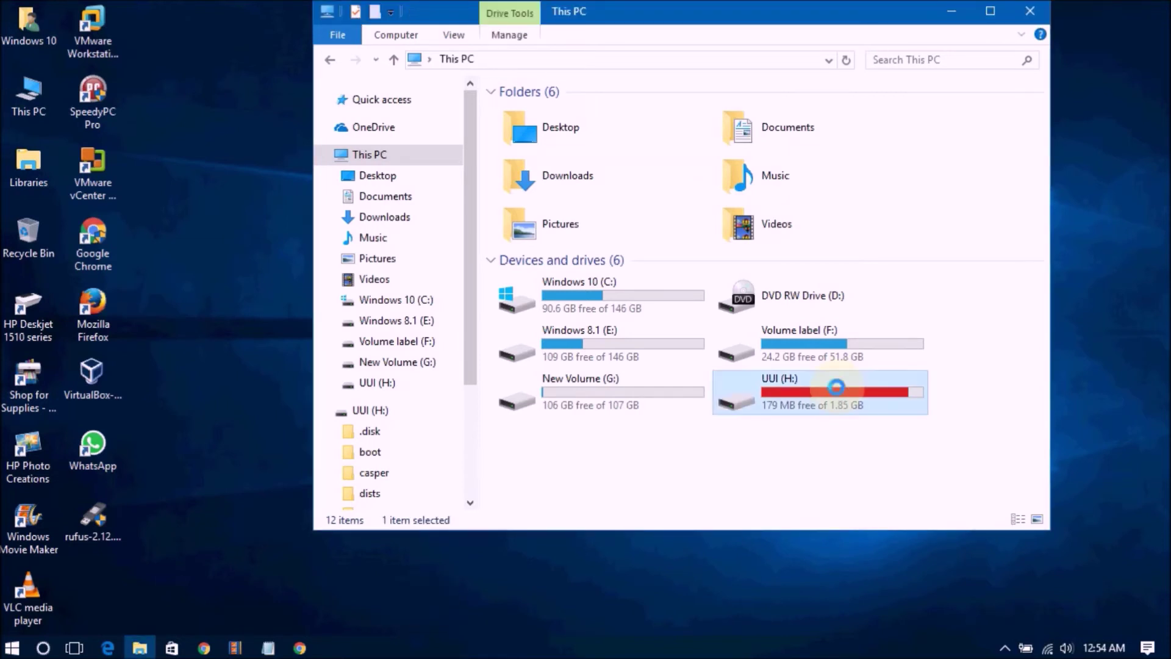
right_click(837, 387)
click(884, 506)
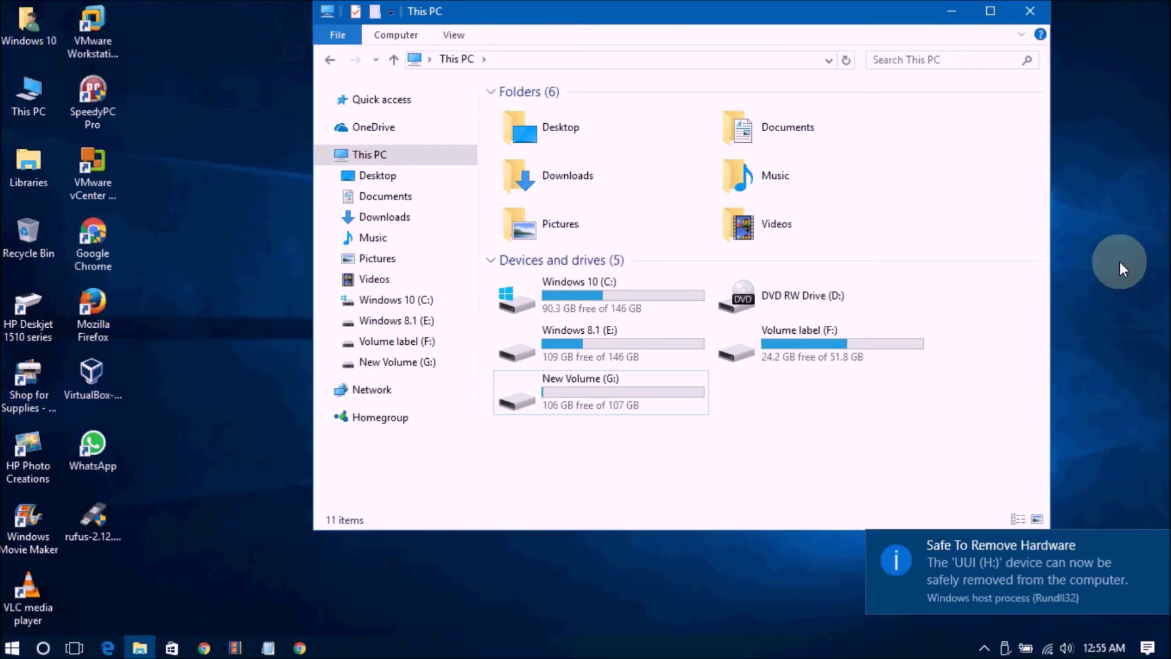
click(820, 402)
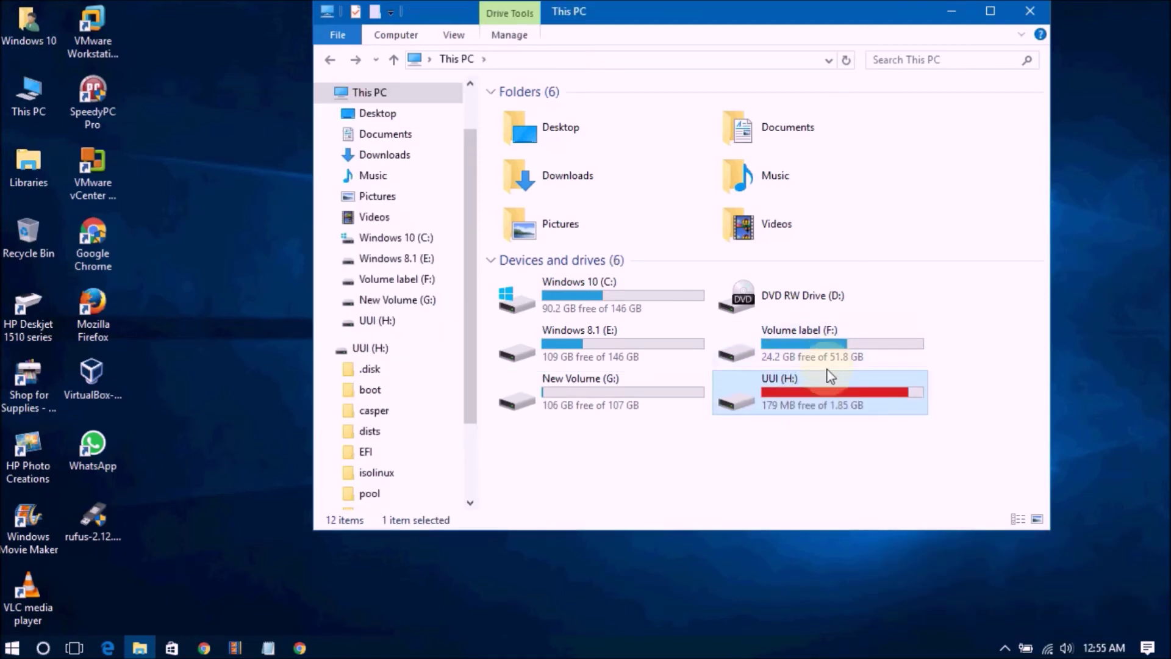
click(952, 11)
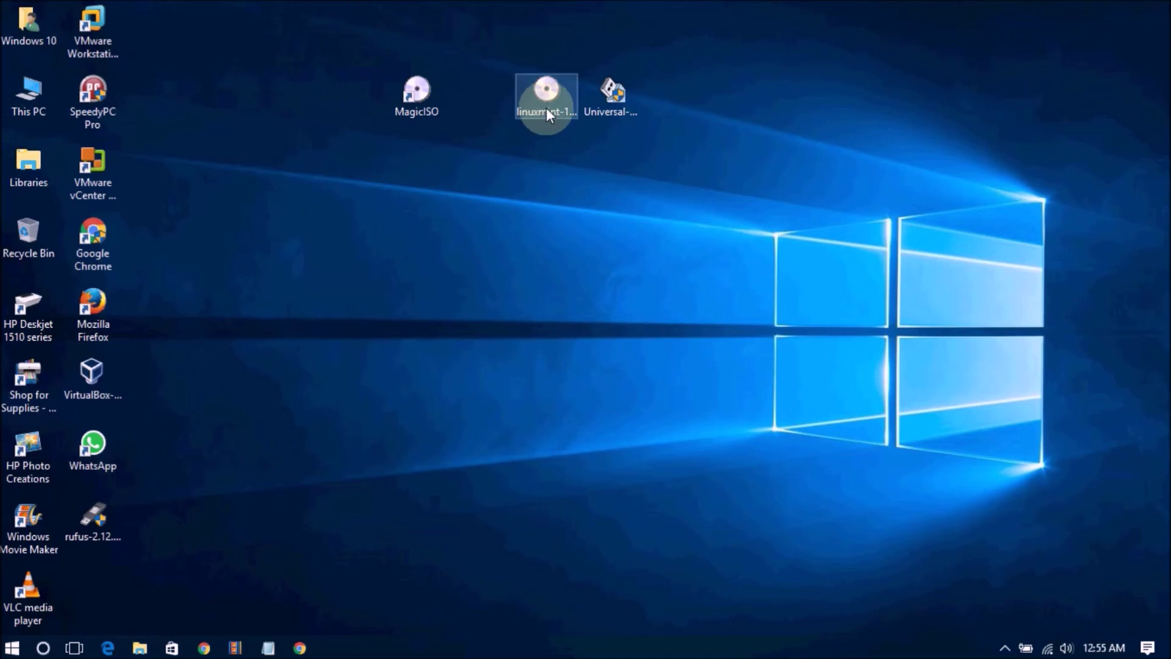
Open the Properties of the linuxmint ISO file.
right_click(545, 103)
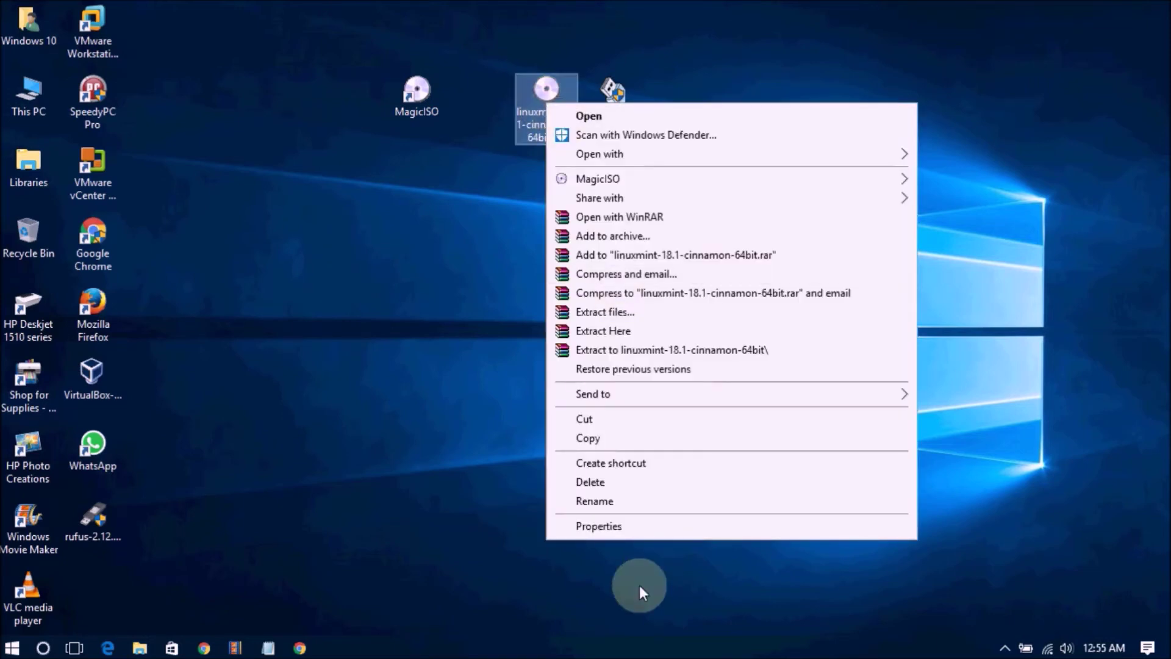
click(638, 539)
right_click(546, 104)
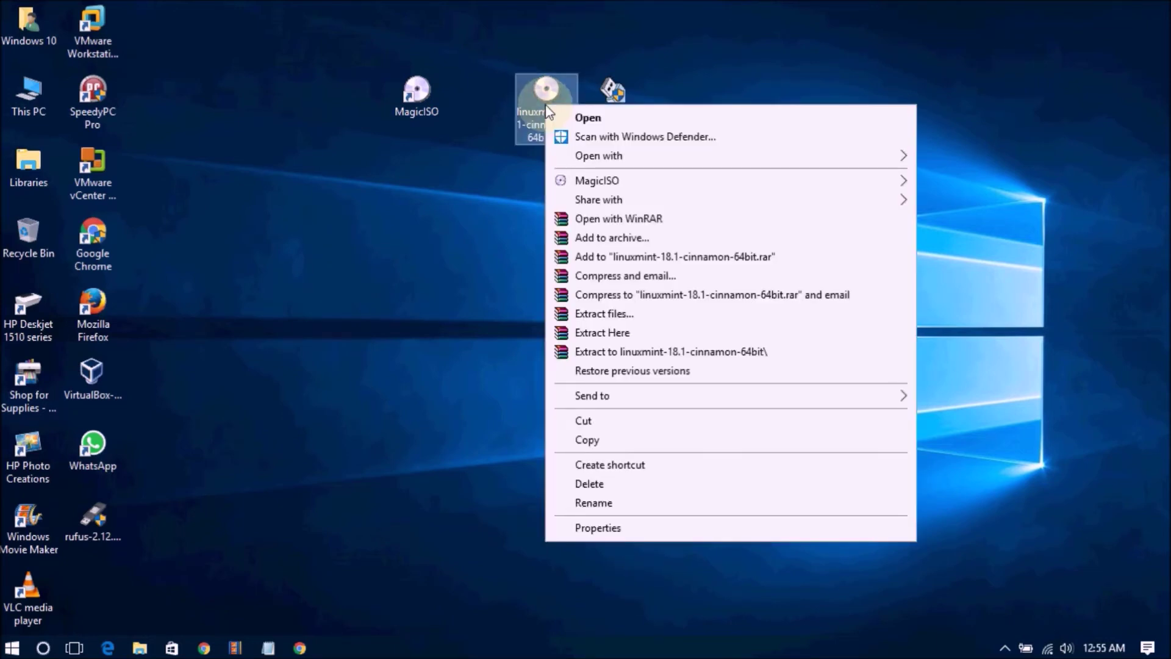
click(617, 528)
Change the .iso opener from MagicISO Maker to Windows Explorer and apply it.
click(794, 245)
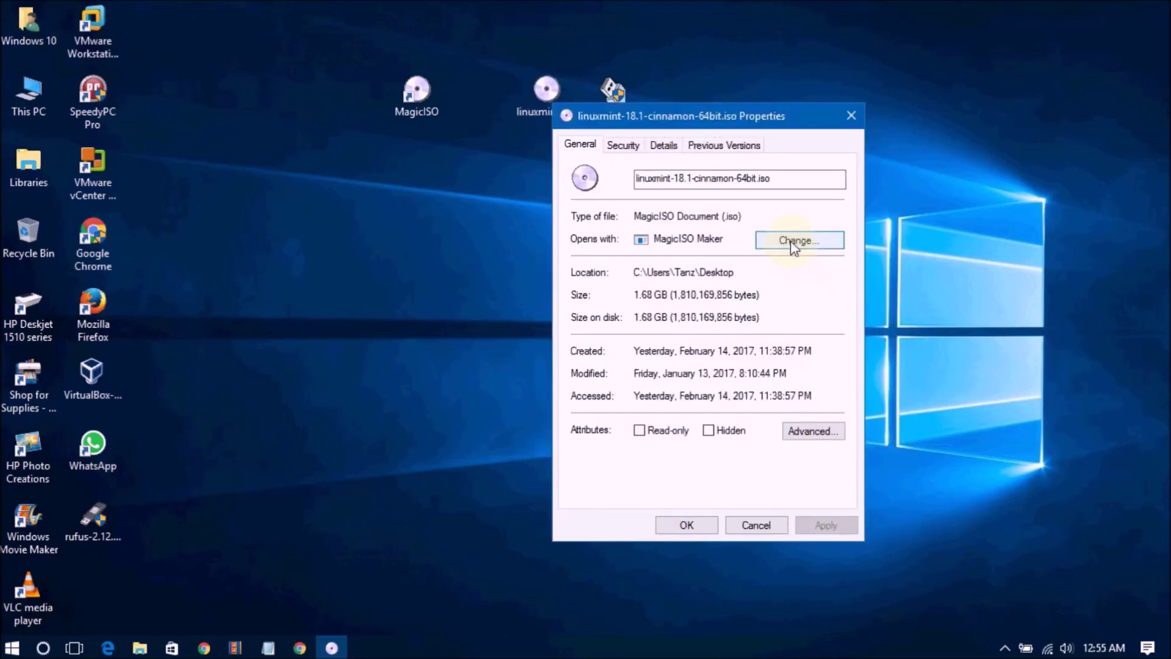
key(Return)
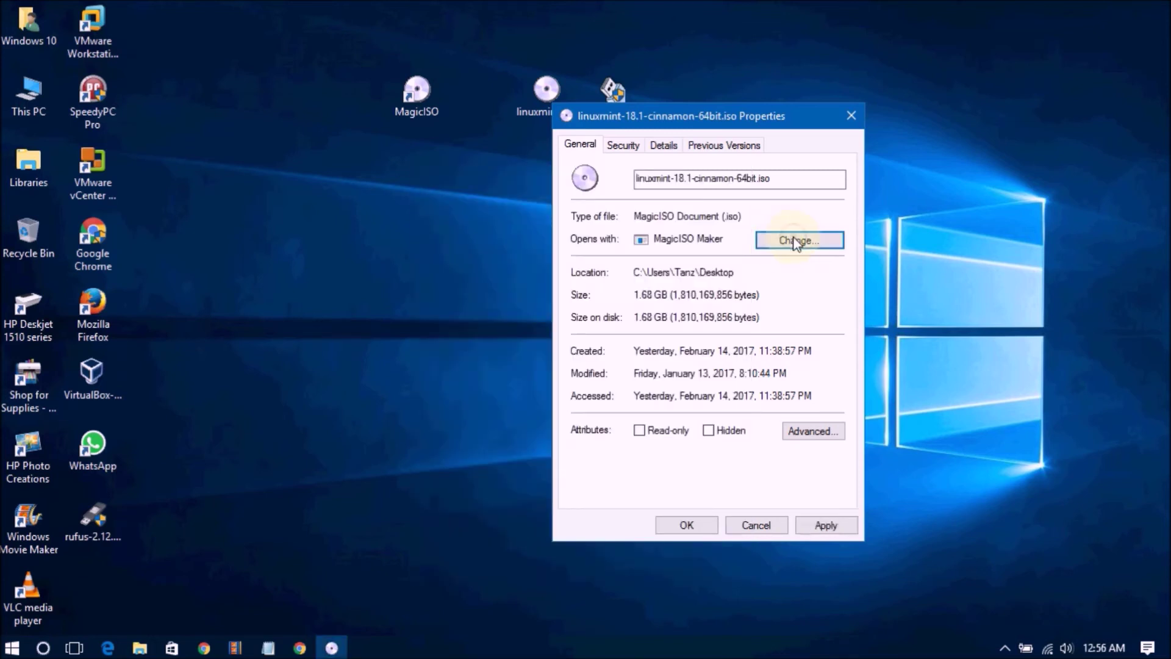
click(796, 243)
click(562, 366)
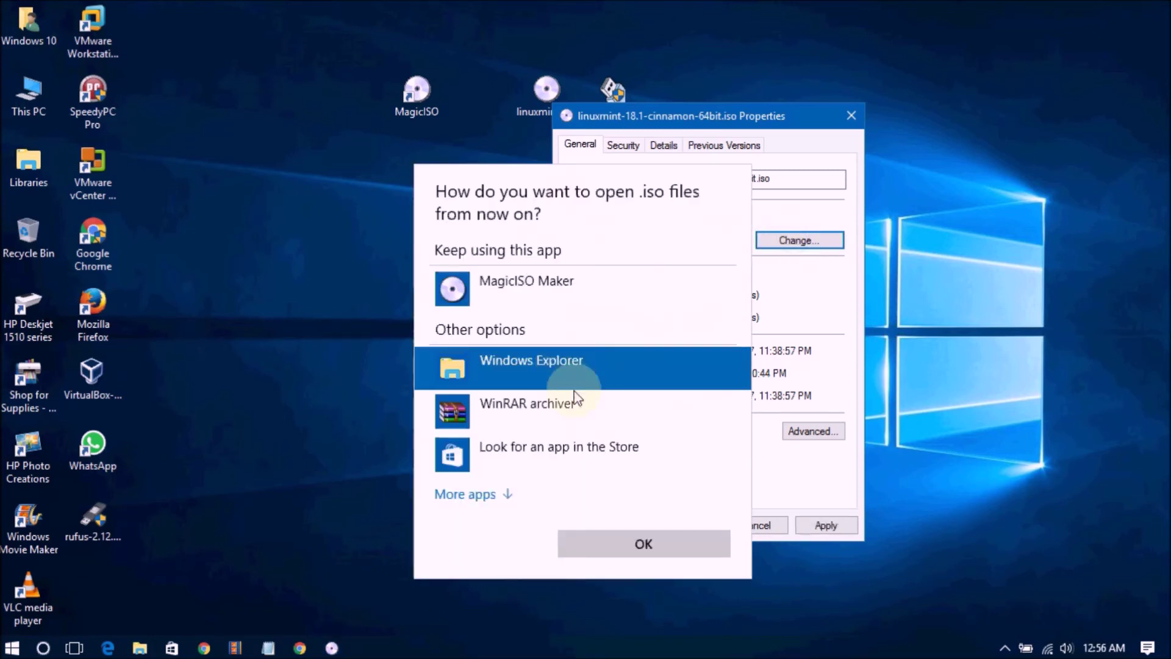
click(635, 540)
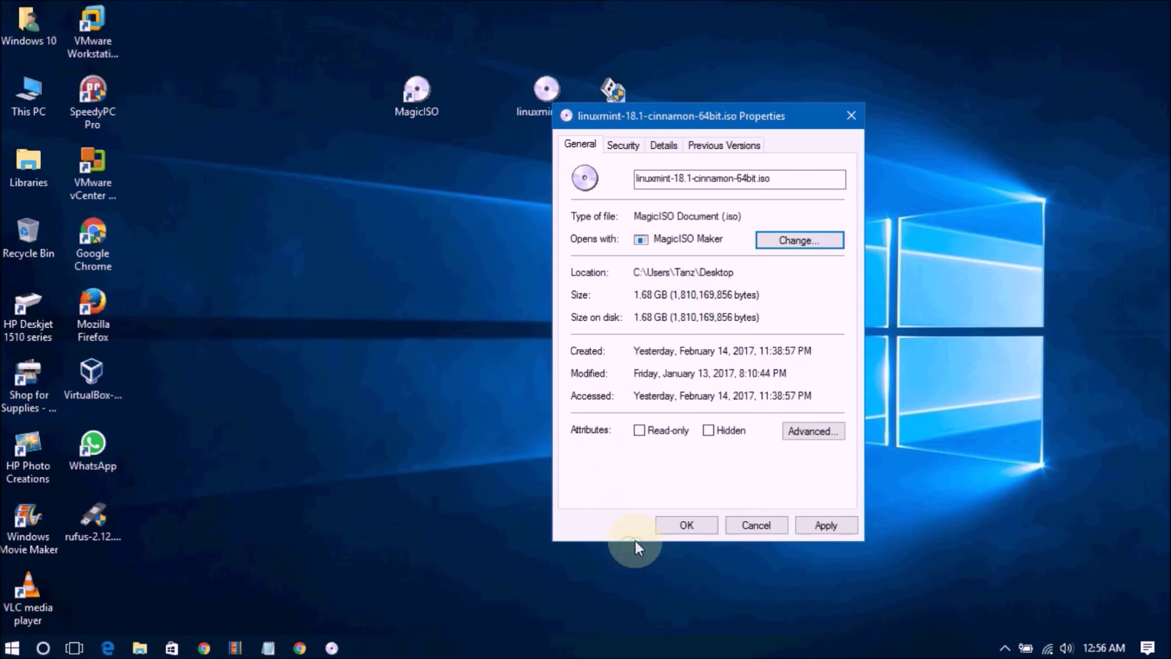
click(821, 525)
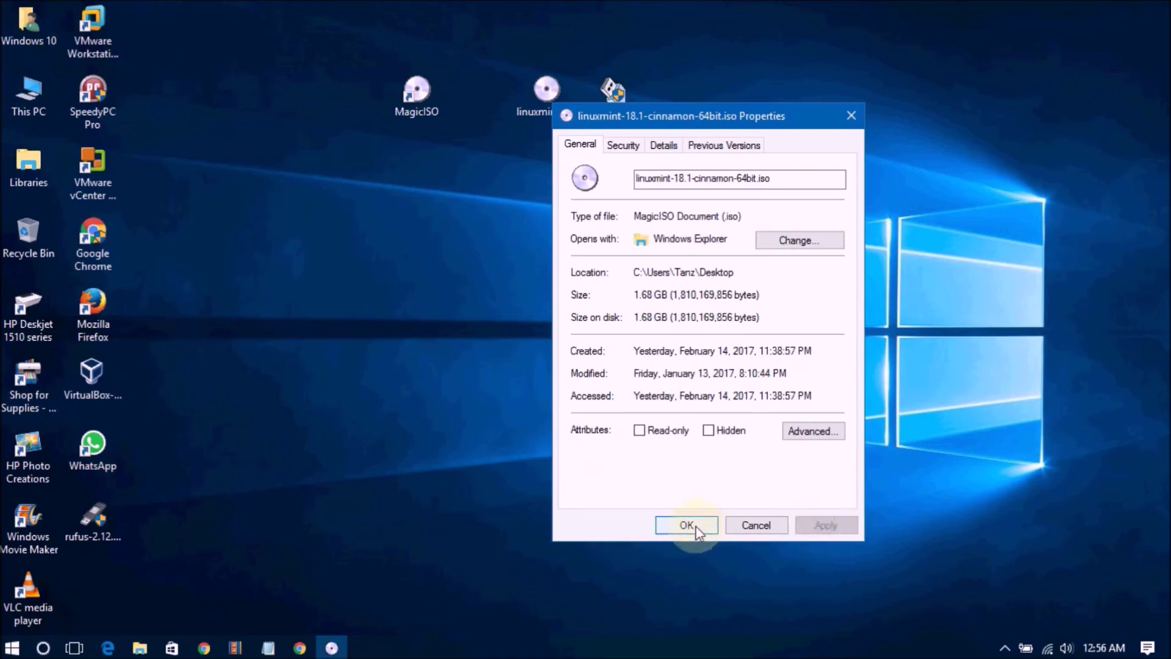
click(688, 526)
right_click(542, 93)
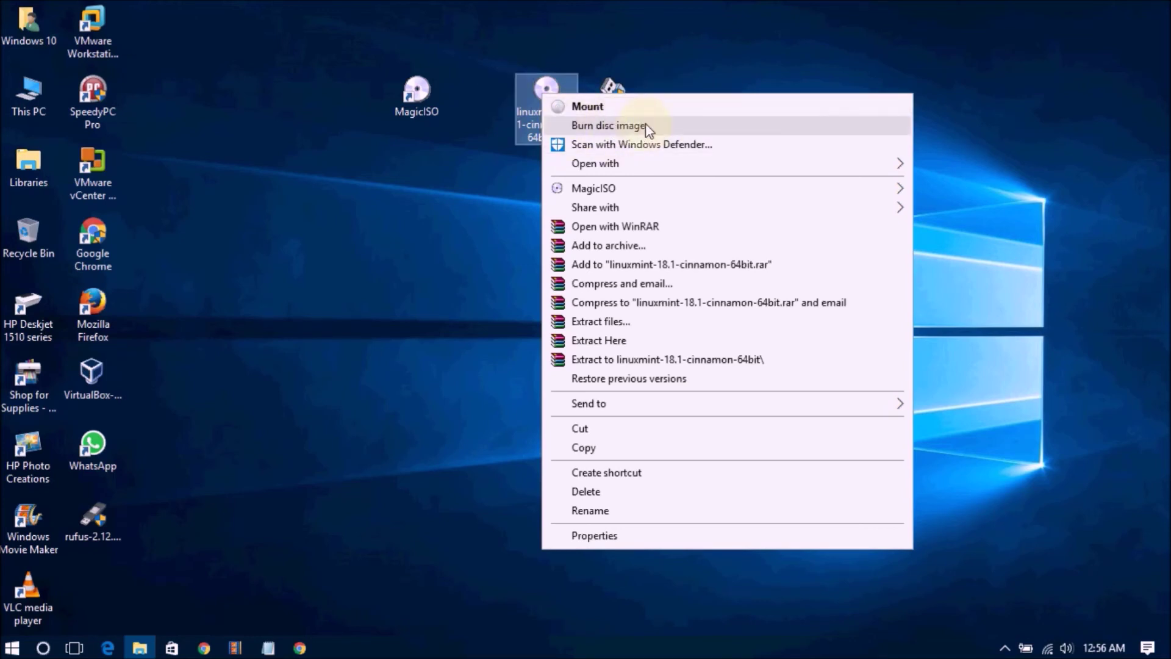
click(1005, 152)
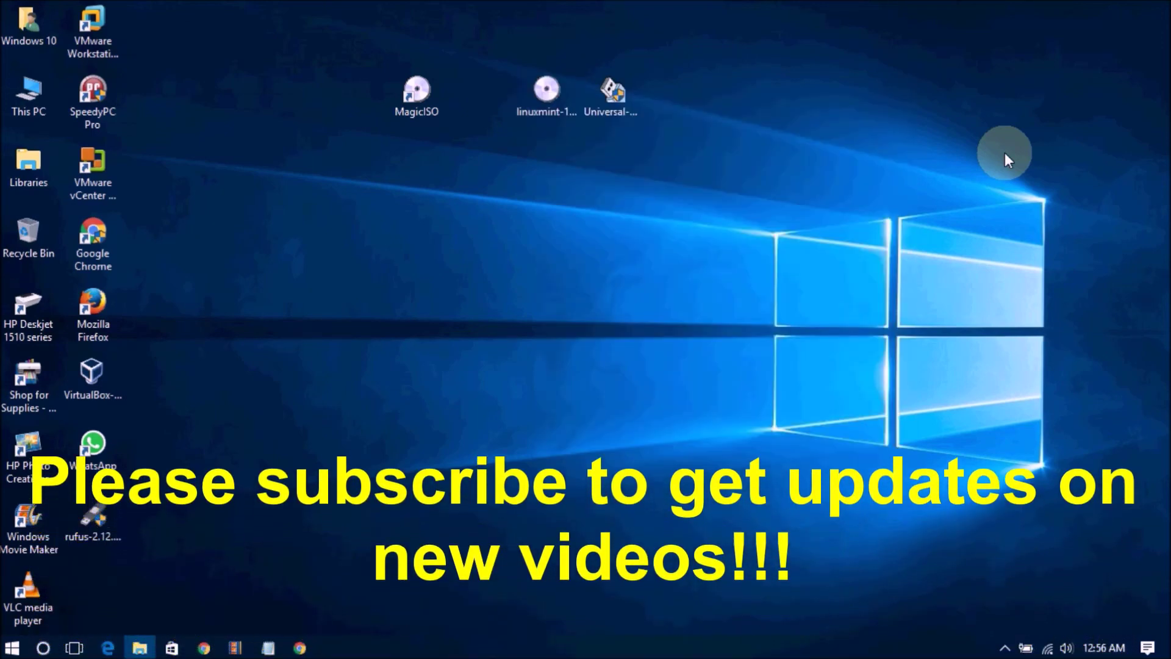